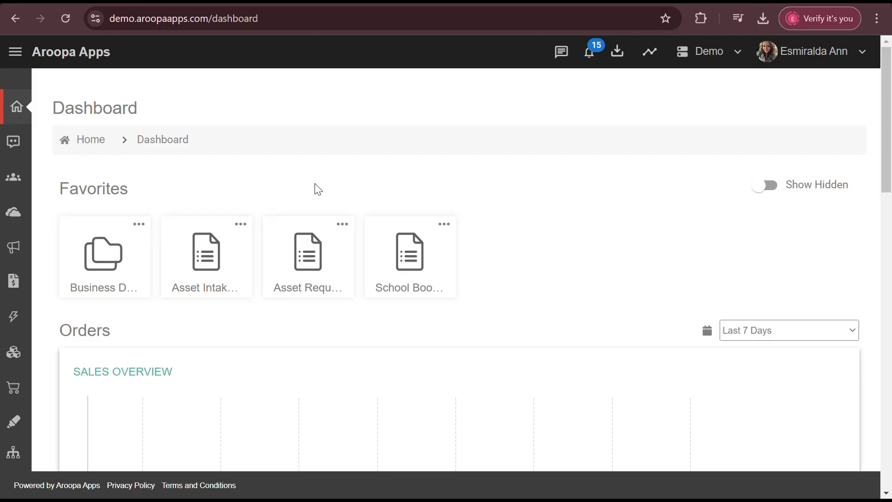
- Open the All Forms list and start creating a new form of the General Forms type
mouse_move(66, 341)
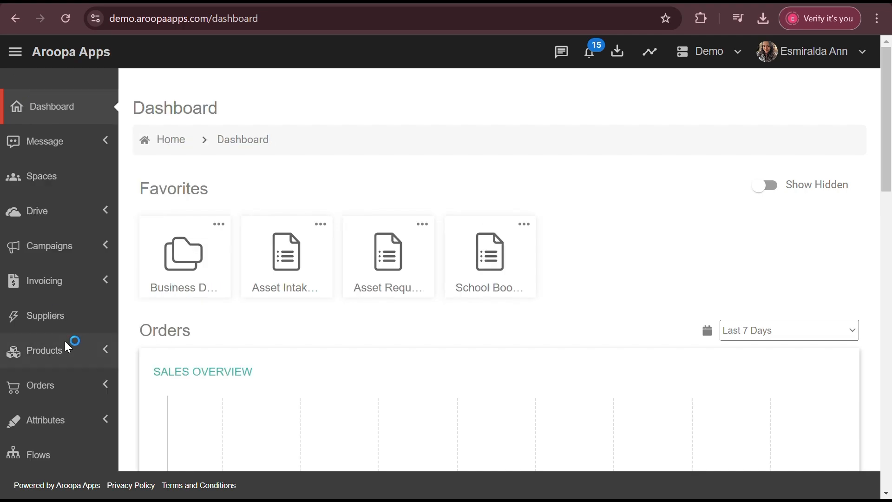
scroll(65, 341, "down", 2)
scroll(68, 417, "down", 1)
scroll(68, 418, "down", 3)
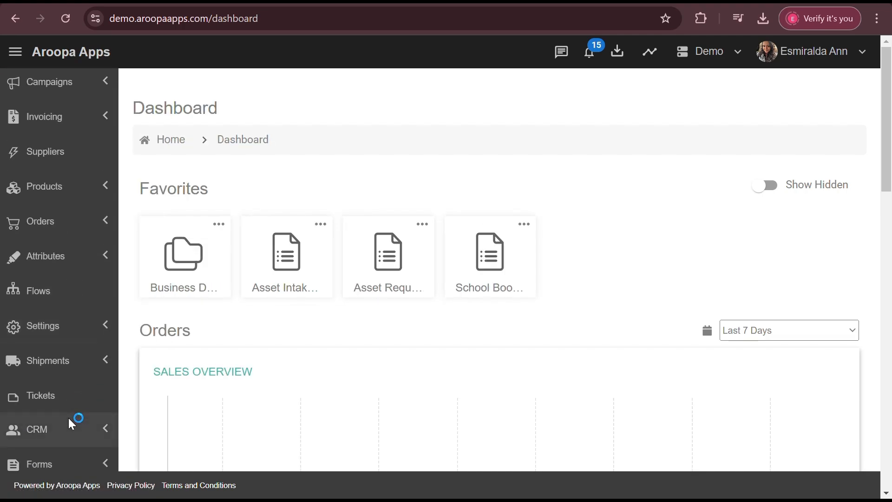
left_click(104, 436)
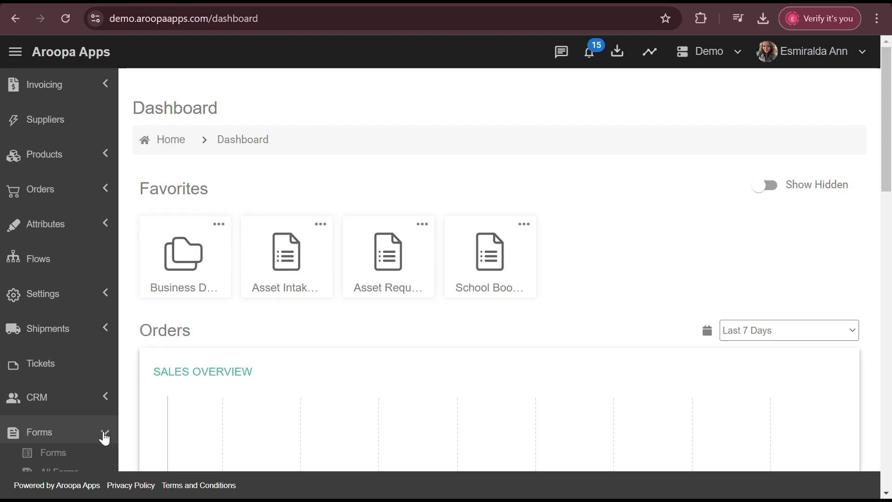
scroll(103, 438, "down", 2)
left_click(60, 388)
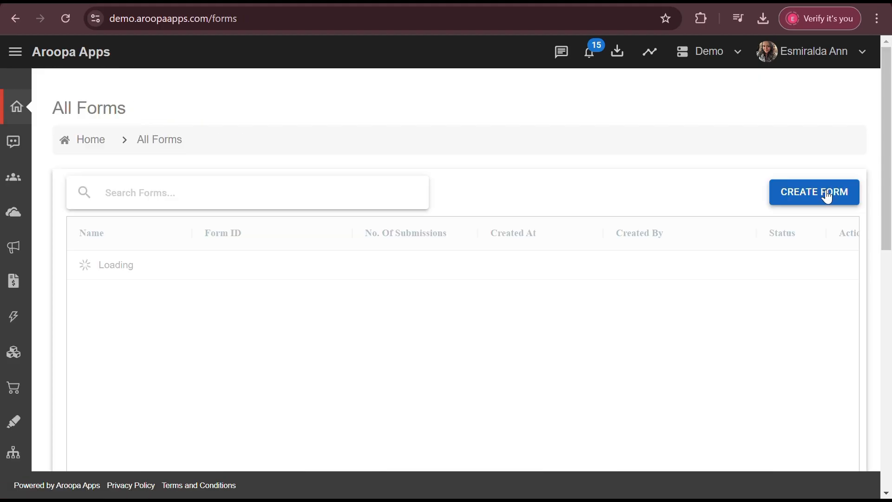
left_click(826, 190)
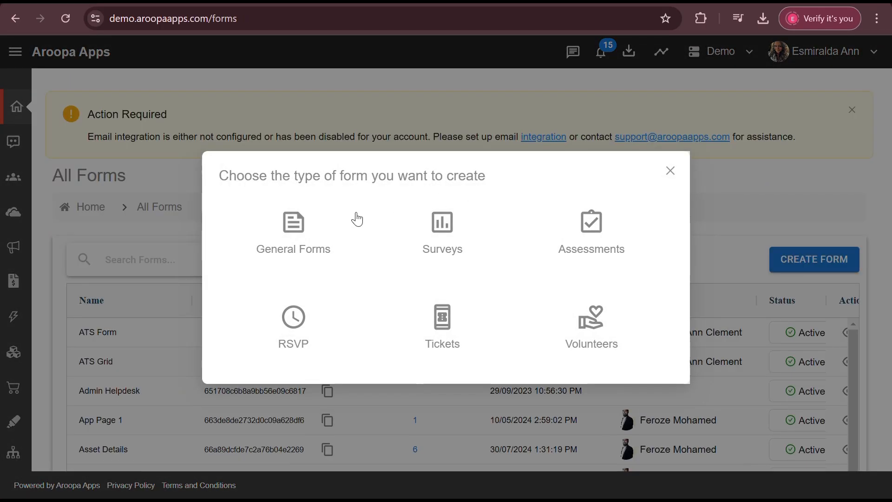
left_click(294, 233)
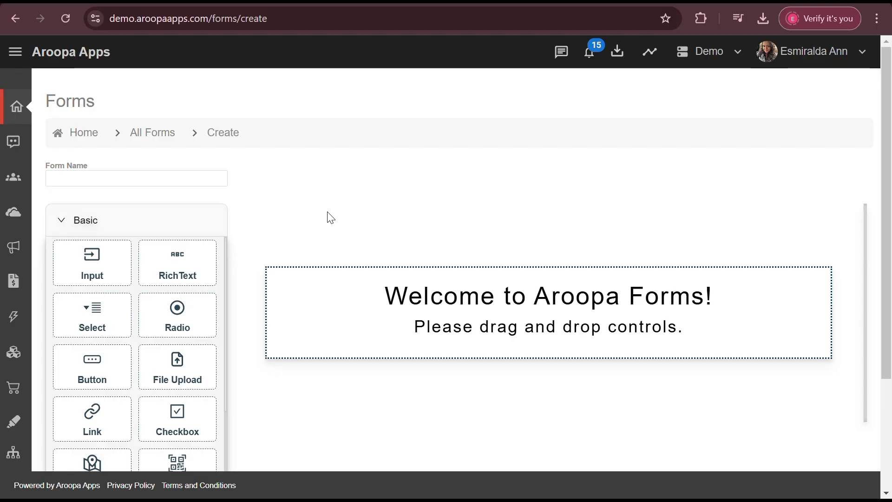
- Name the form "Multistep Form Demo"
left_click(189, 182)
type("Multistep ")
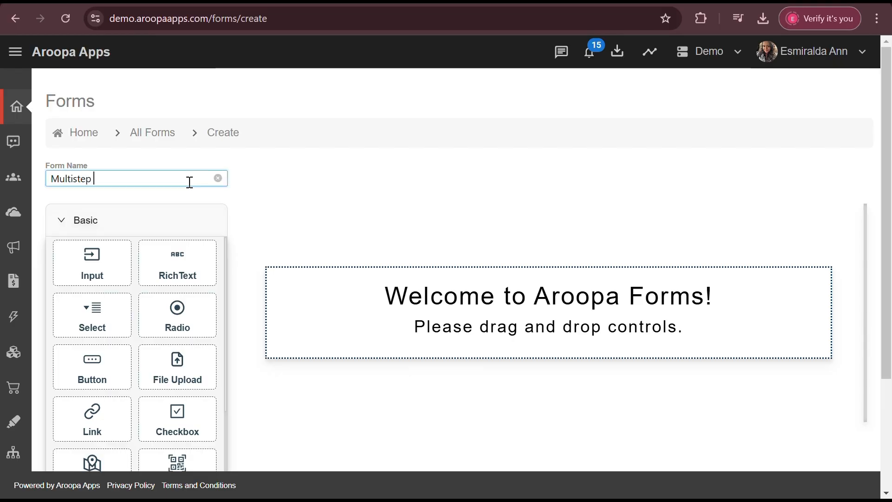
type("Form")
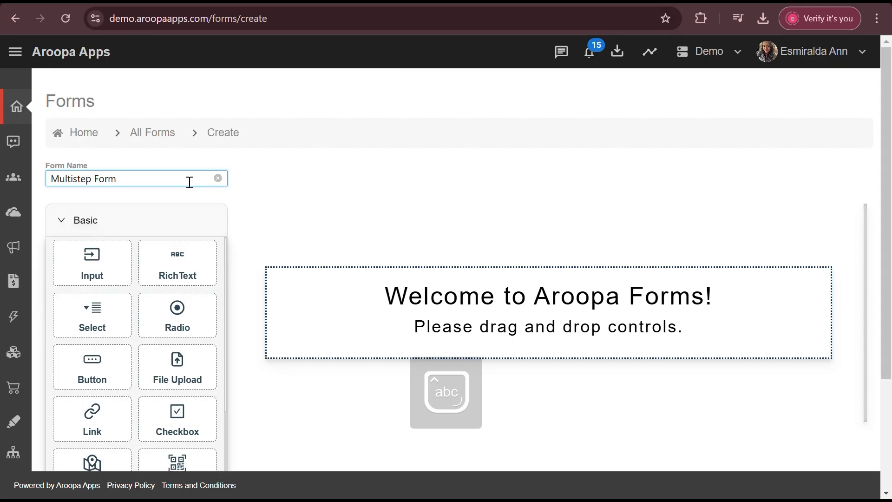
type(" Demo")
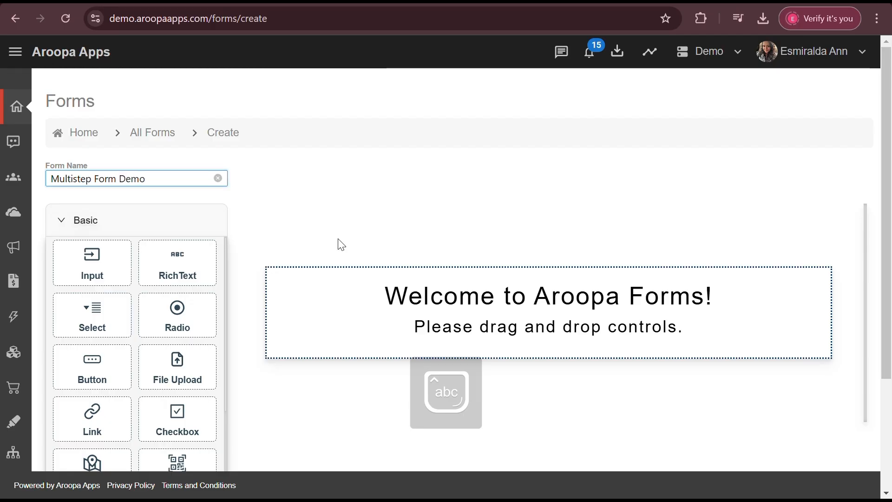
- Add a basic Input control to the empty form, labelled "Name" with the Text input type
scroll(342, 245, "down", 1)
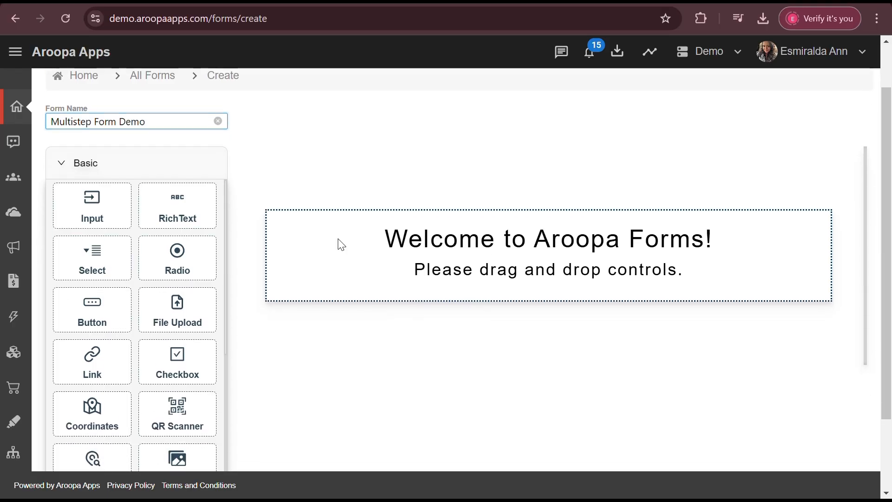
scroll(342, 244, "down", 1)
scroll(342, 245, "down", 1)
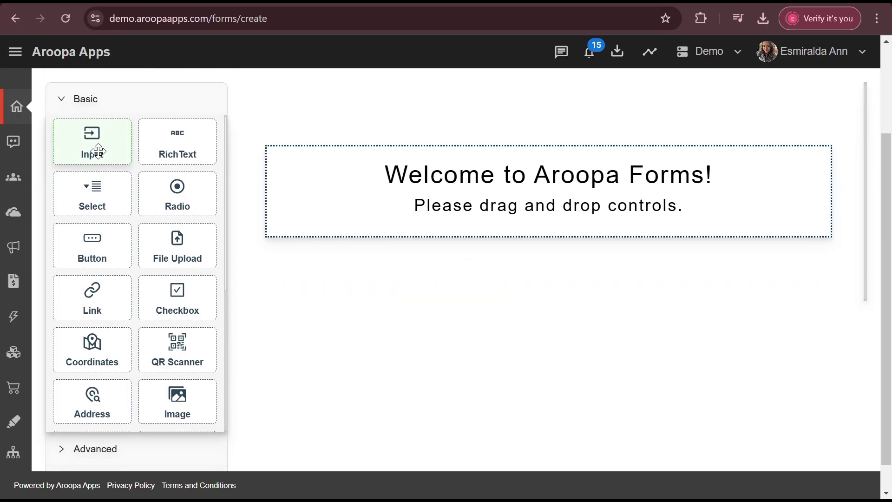
scroll(142, 256, "down", 2)
scroll(144, 258, "down", 3)
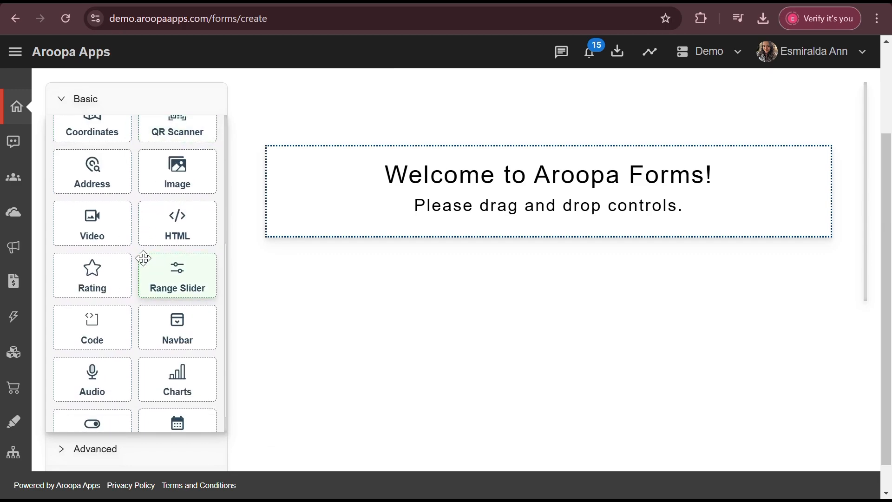
scroll(144, 258, "up", 5)
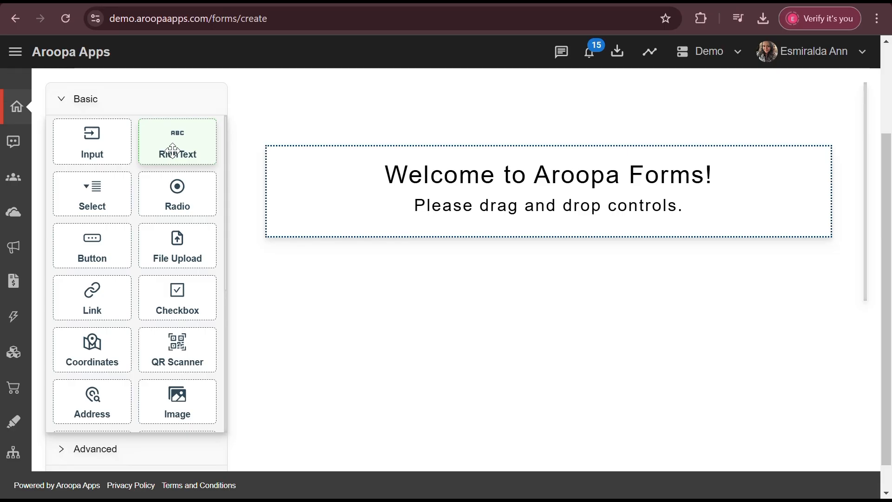
left_click_drag(91, 201, 386, 294)
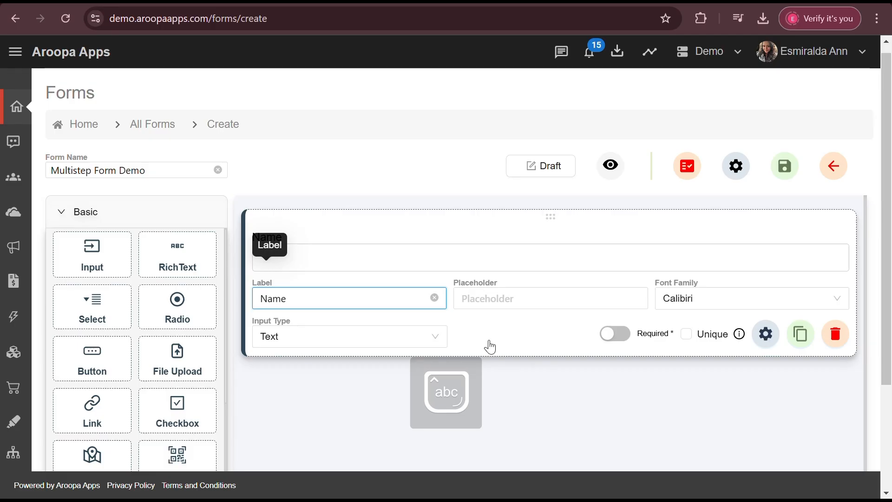
left_click(411, 336)
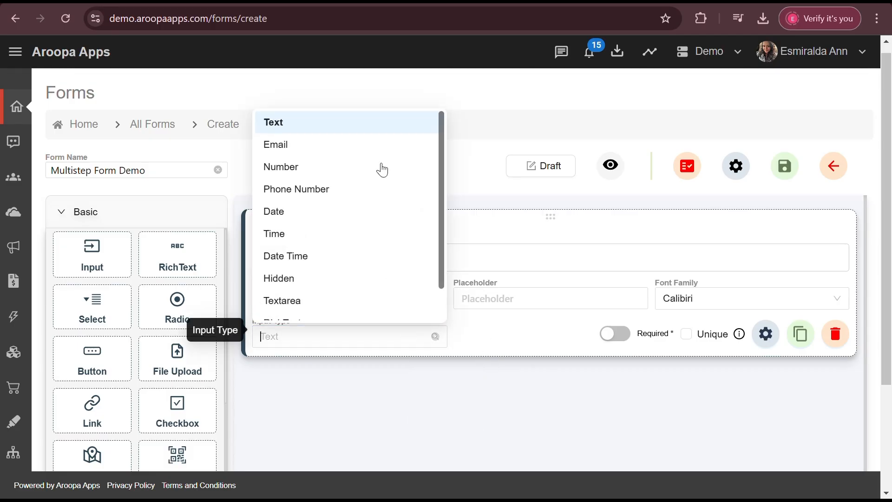
left_click(375, 120)
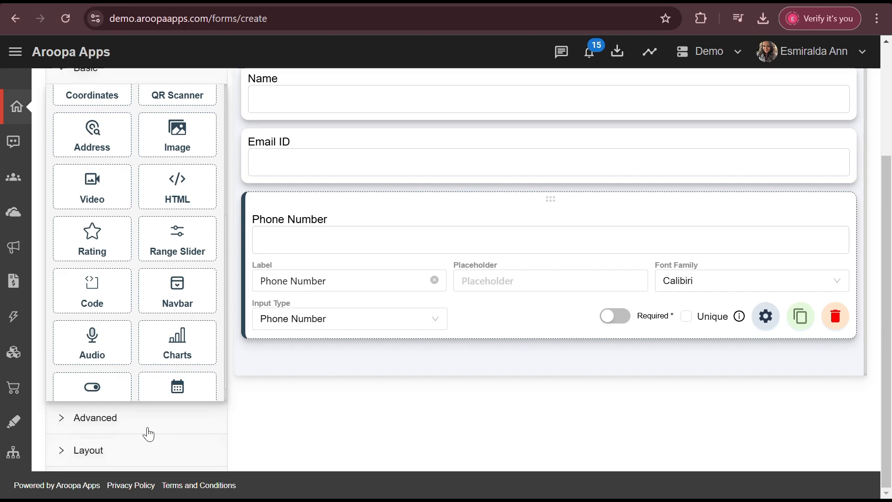
- Insert a page break below the Phone Number field
left_click(76, 451)
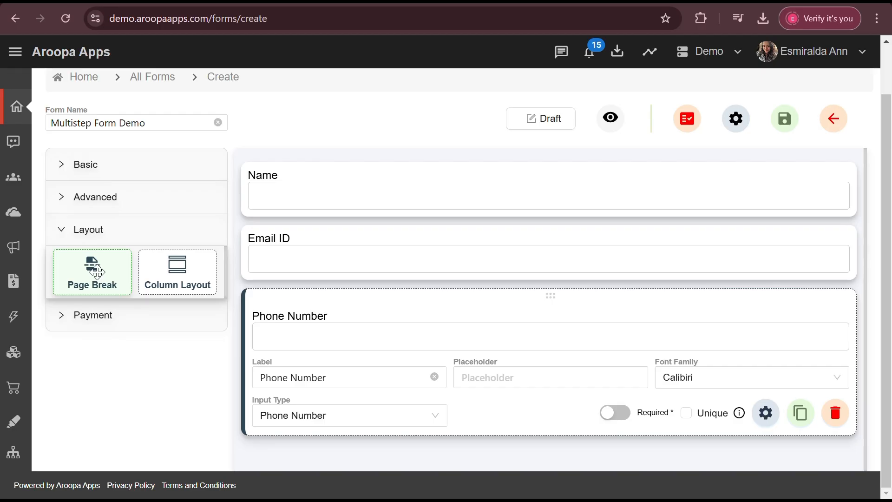
left_click_drag(97, 271, 339, 417)
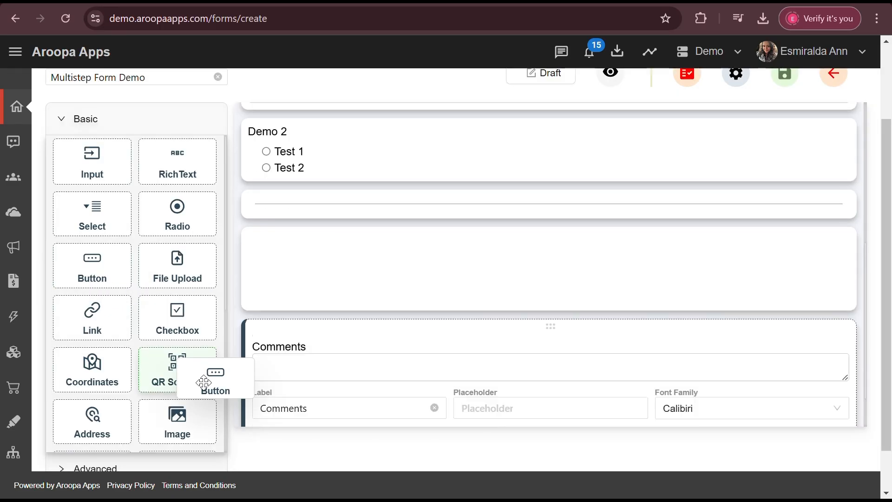
- Add a Submit button below the Comments field and a page break beneath the button
left_click_drag(224, 395, 391, 373)
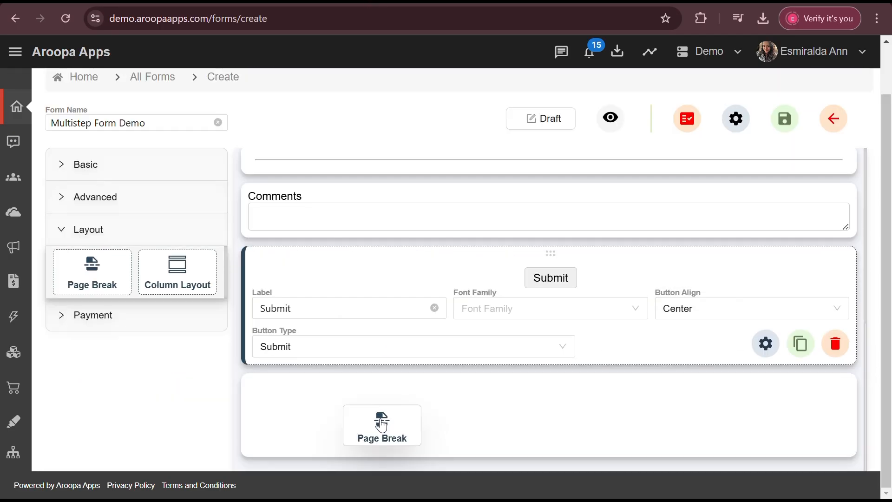
left_click_drag(386, 422, 384, 420)
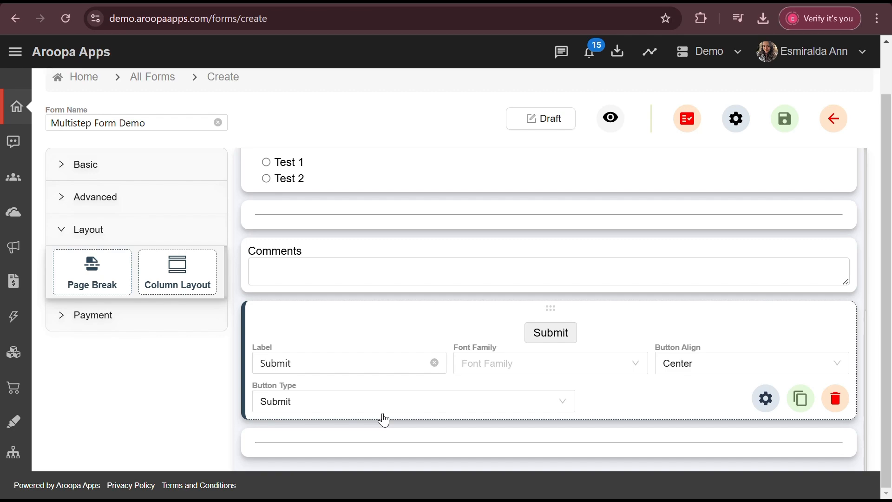
- Set the form's status to Active
scroll(596, 291, "up", 10)
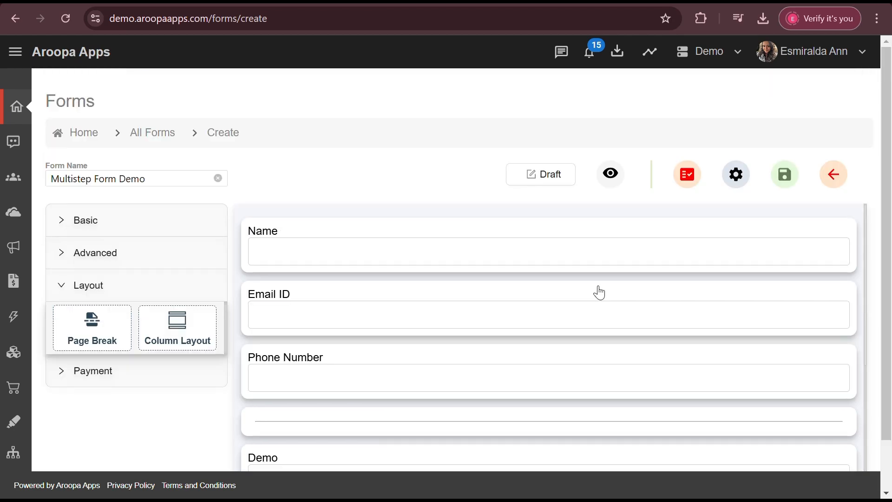
left_click(552, 184)
left_click(540, 232)
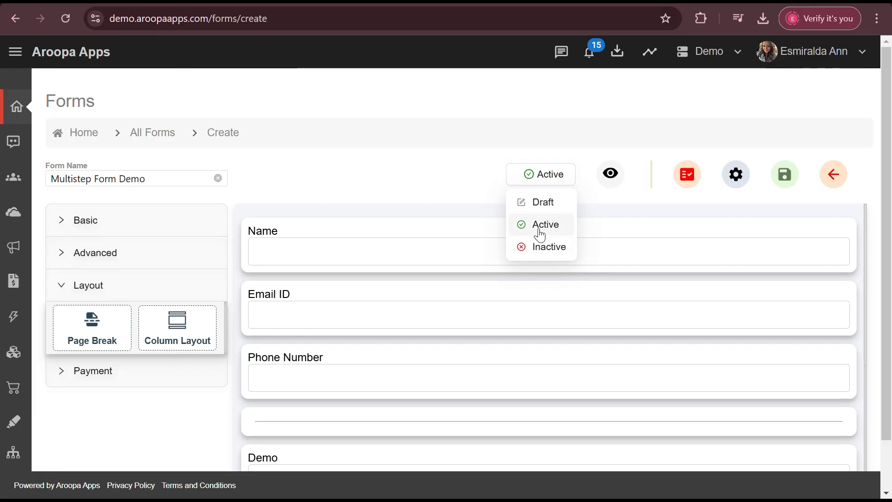
- Set the form type to Public in the form's global properties
left_click(736, 175)
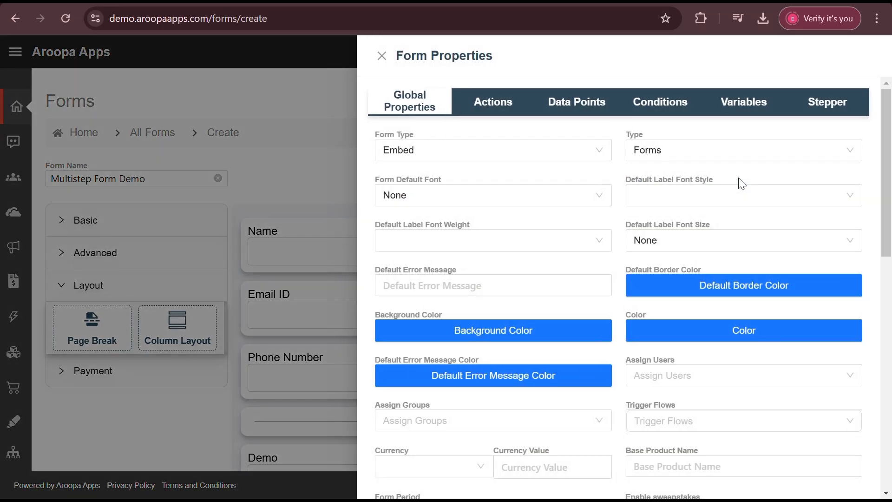
left_click(562, 151)
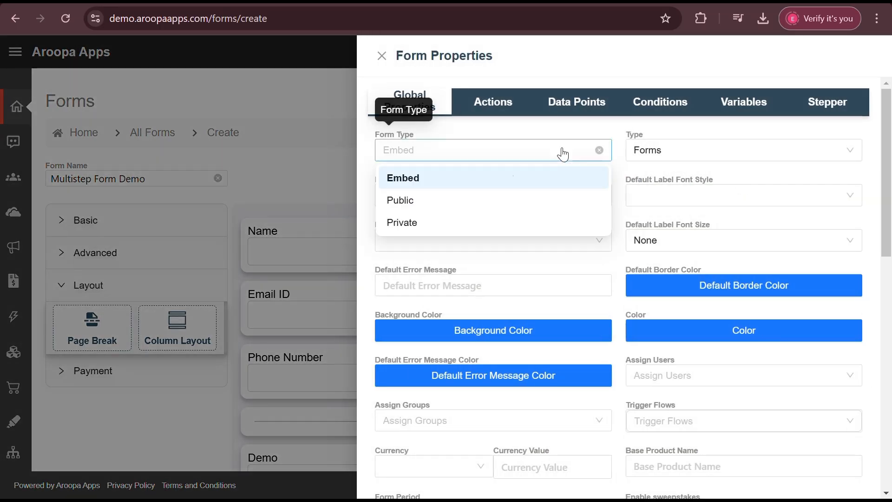
left_click(460, 202)
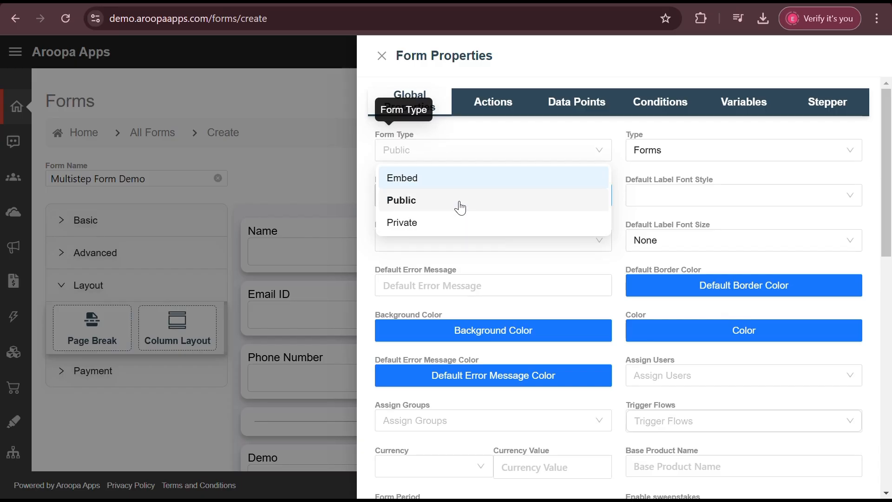
- Choose the Horizontal stepper layout for the form
left_click(826, 107)
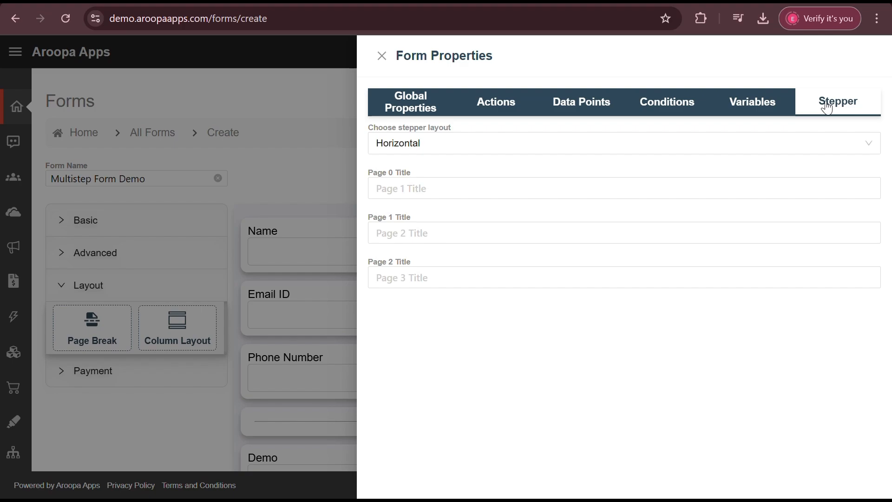
left_click(667, 151)
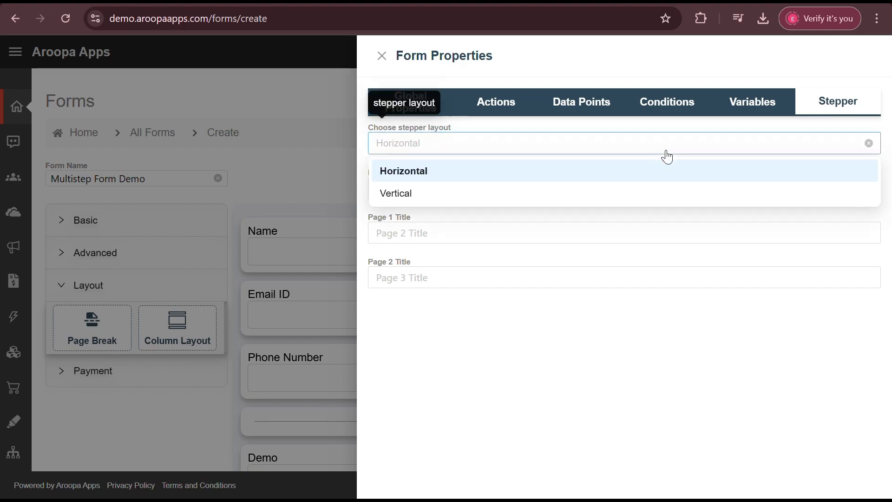
left_click(629, 176)
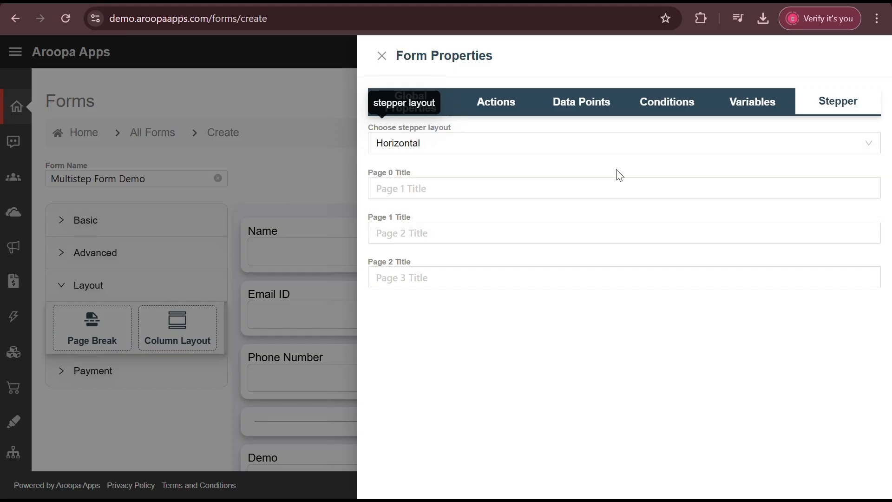
- Title the three stepper pages "Page 1", "Page 2" and "Page 3" in order
left_click(538, 184)
type("Page 1")
left_click(507, 233)
type("Page 2")
left_click(474, 274)
type("Pa")
type("ge 3")
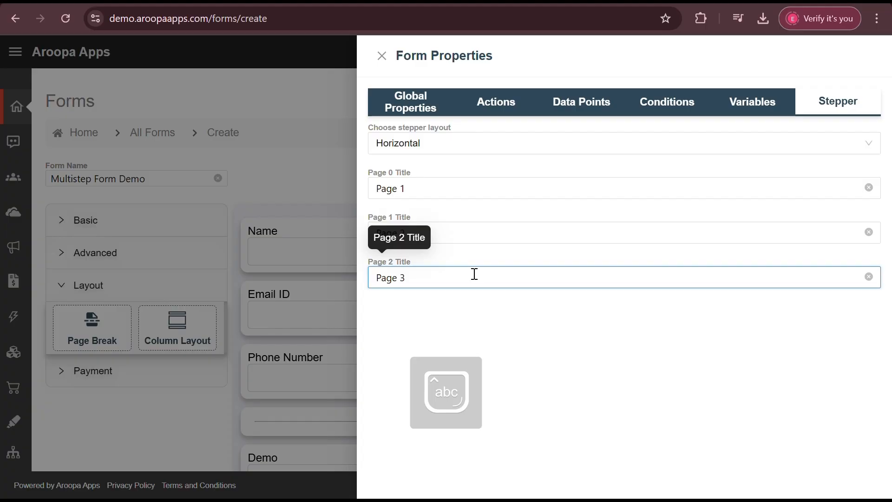
left_click(603, 320)
- Return to the global properties, close the form properties and save the form
left_click(410, 102)
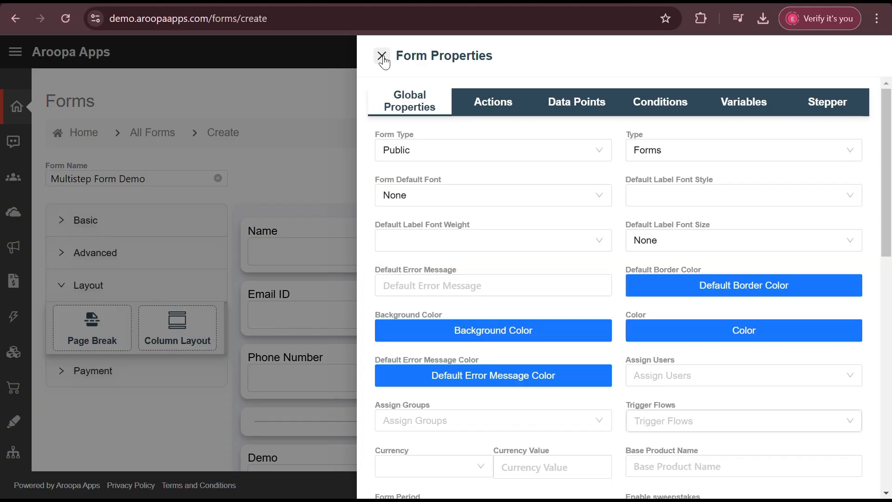
left_click(382, 57)
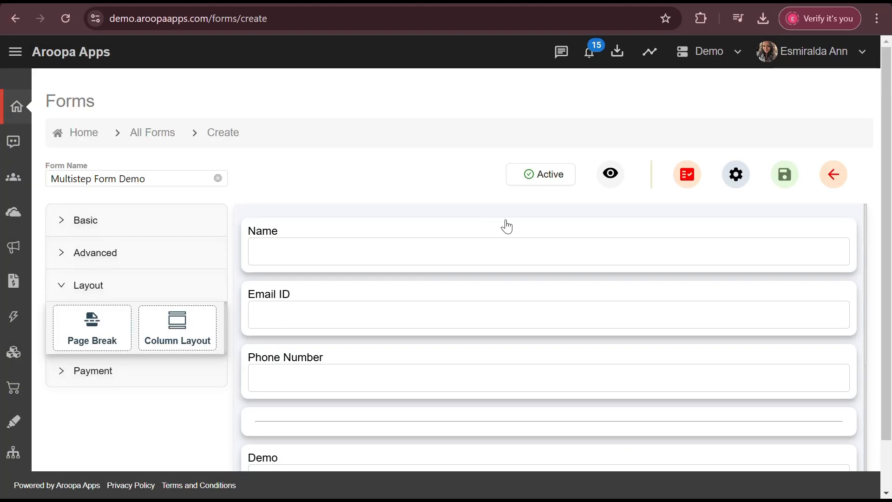
left_click(786, 176)
- Open the saved form through its sharable link and advance through the steps to Page 3
left_click(611, 175)
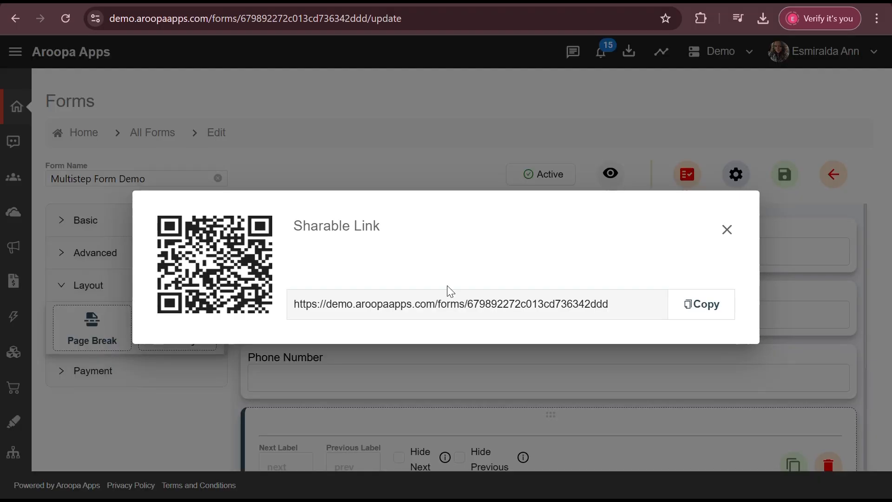
left_click(442, 305)
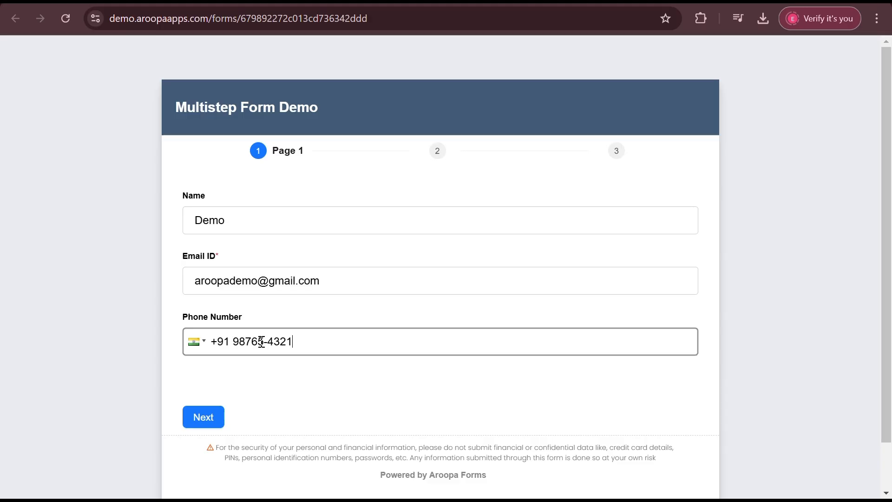
left_click(211, 423)
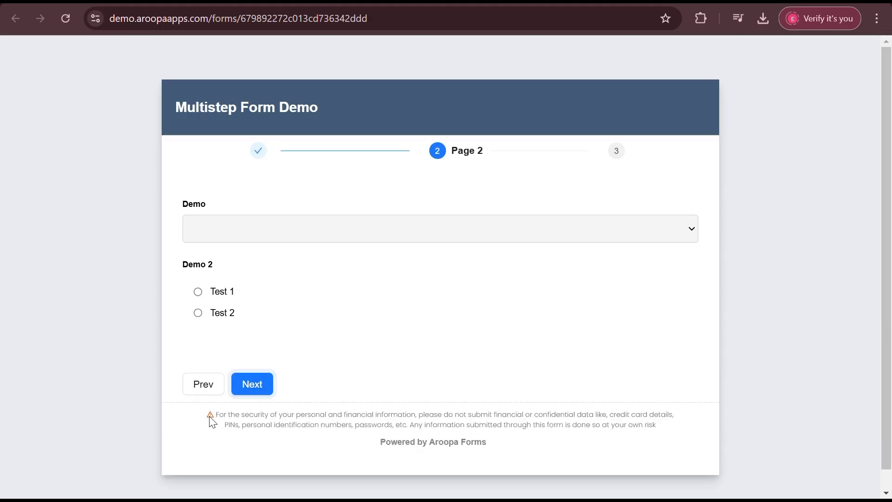
left_click(254, 384)
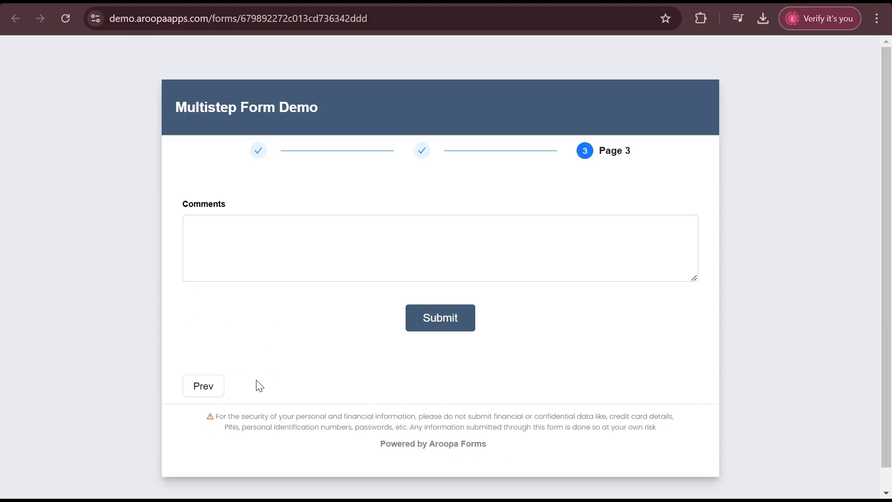
- Enter "Test" as the comment on Page 3 and submit the form
type("Test")
left_click(440, 320)
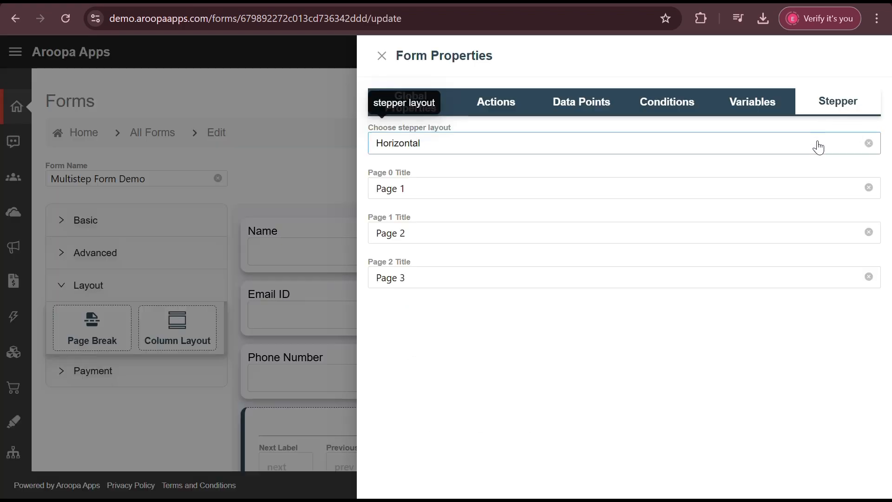
- Change the form's stepper layout to Vertical with the stepper placed on the Left
left_click(816, 144)
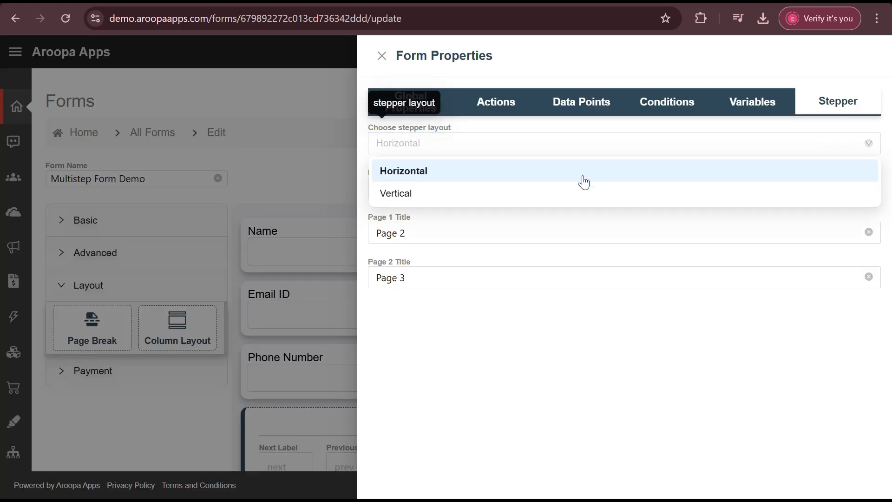
left_click(561, 199)
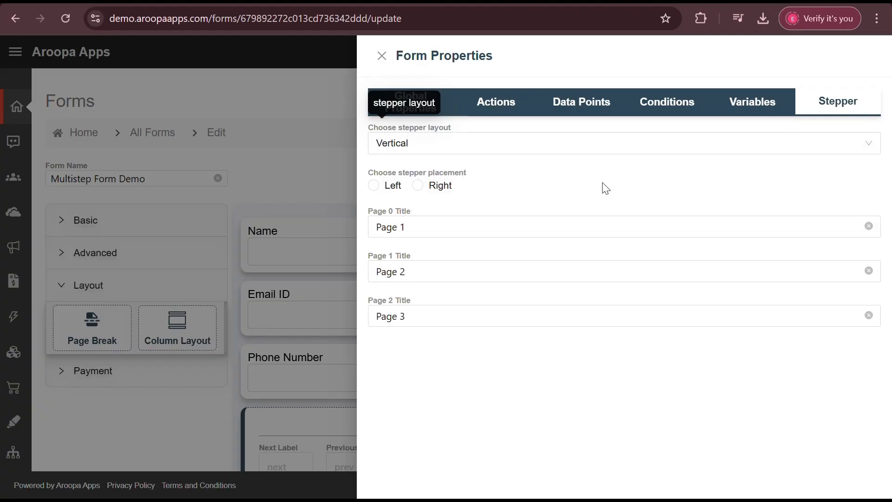
left_click(373, 185)
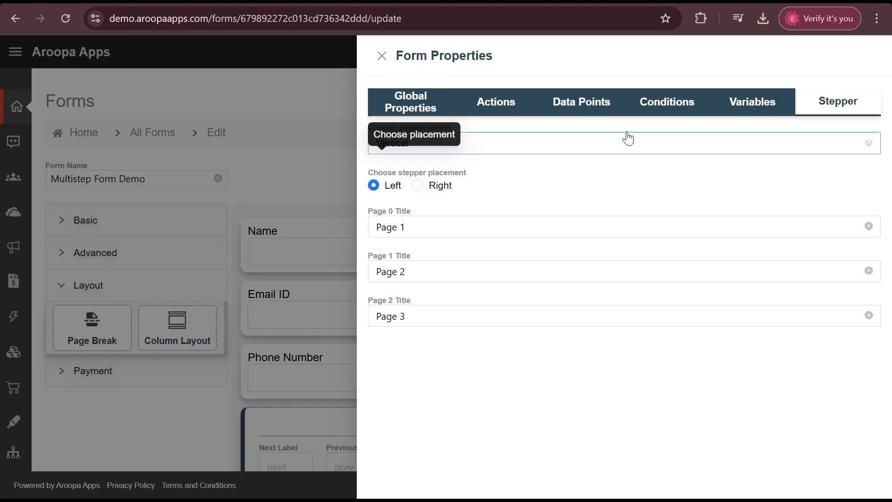
- Close the form properties, save the form and open it through its sharable link
key("Escape")
left_click(785, 175)
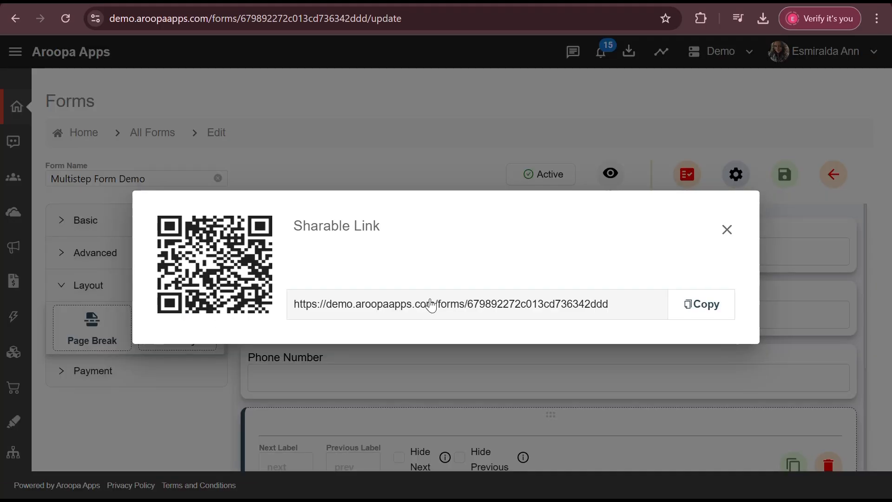
left_click(432, 305)
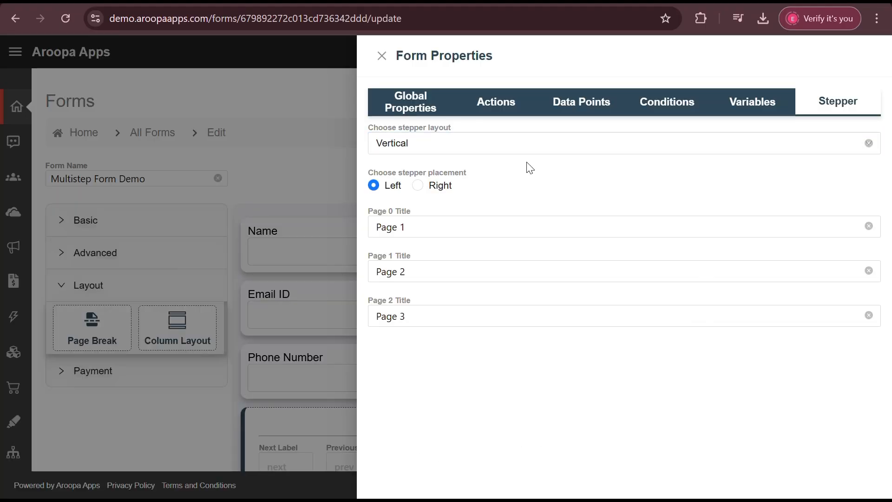
- Set the vertical stepper's placement to Right, save the form and view it through its sharable link
left_click(417, 186)
left_click(384, 57)
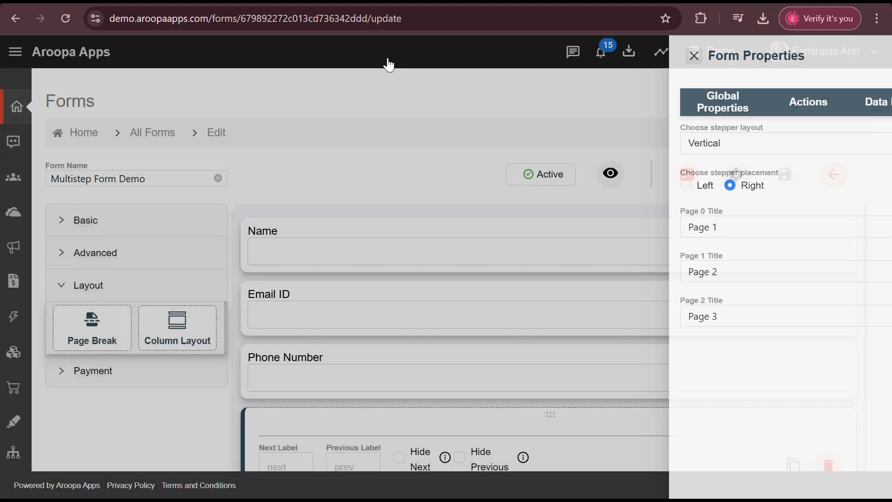
left_click(775, 185)
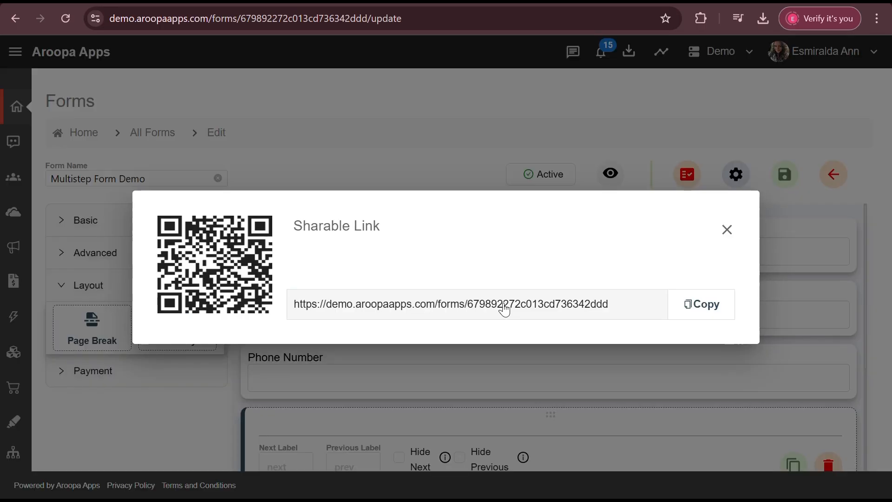
left_click(502, 305)
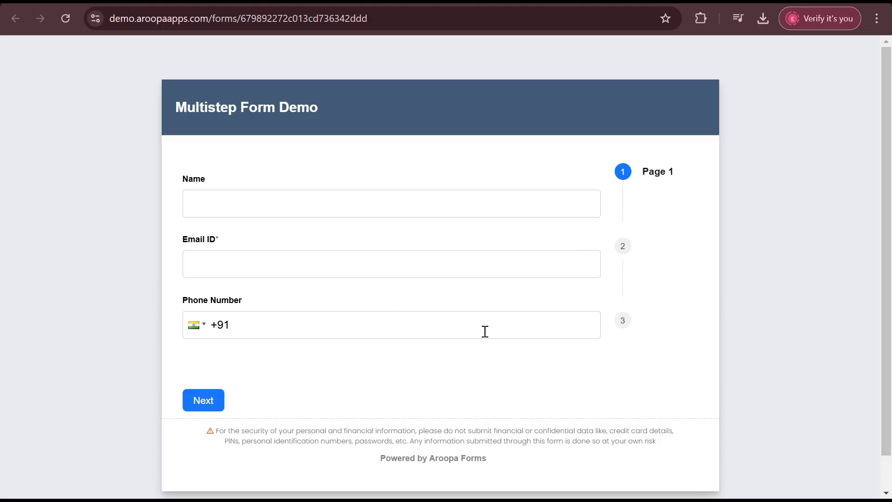
- Add a button labelled "Next" below the Phone Number field, enable Hide Next on the following page break and save the form
left_click(60, 229)
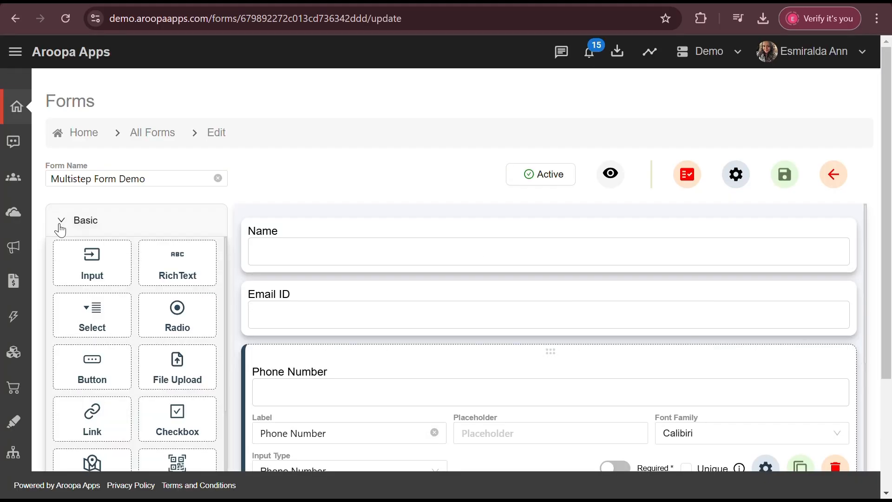
left_click_drag(97, 371, 381, 271)
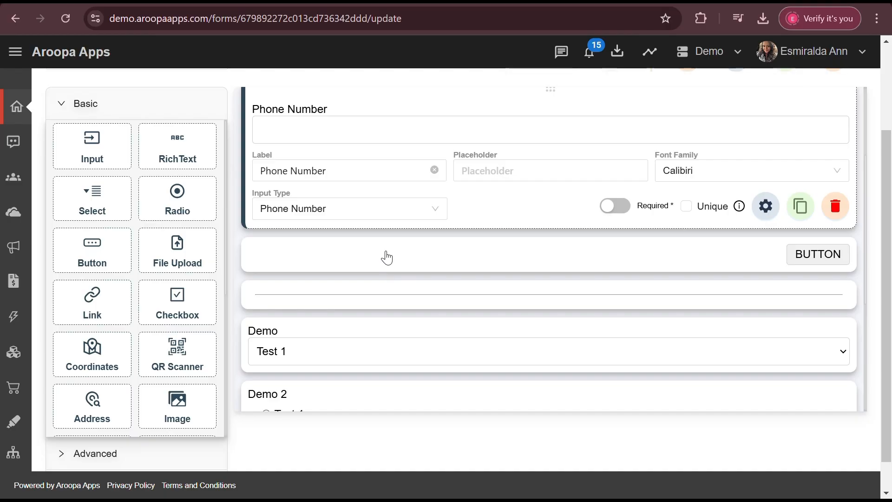
left_click(385, 256)
left_click(385, 254)
left_click(319, 389)
left_click(344, 206)
type("Next")
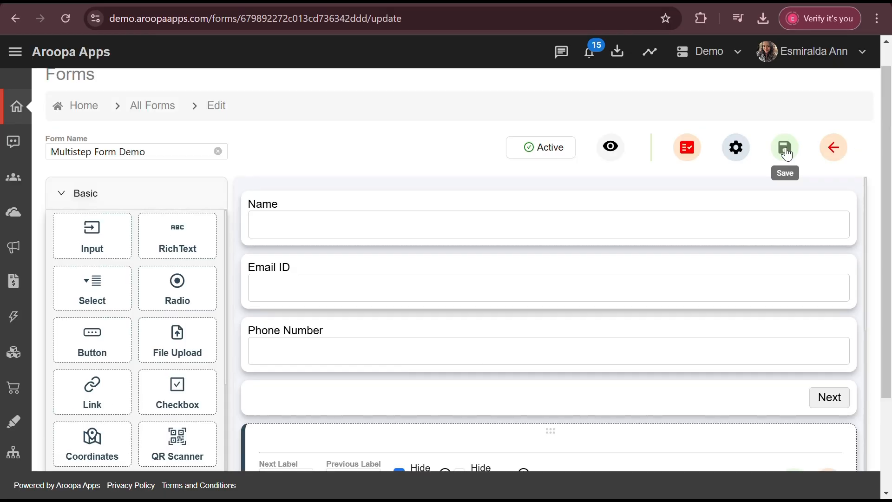
left_click(785, 148)
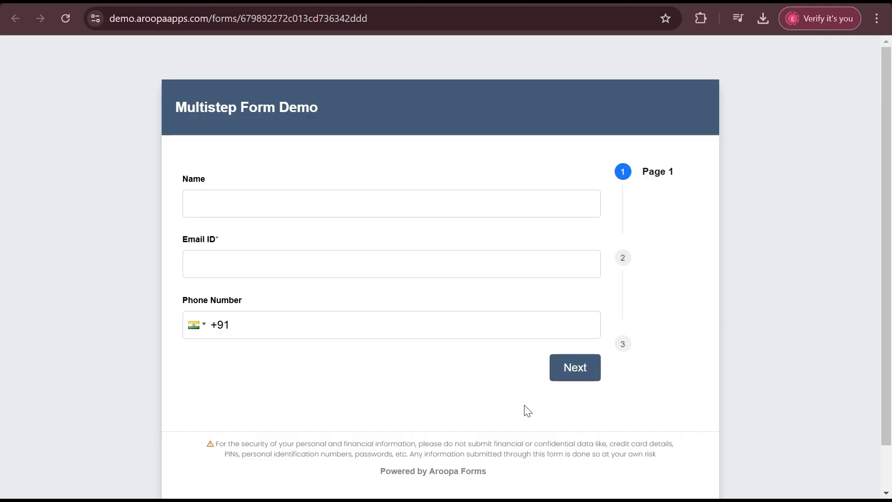
- Fill in the name, e-mail and phone number on Page 1 of the public form and advance with the custom Next button
left_click(337, 201)
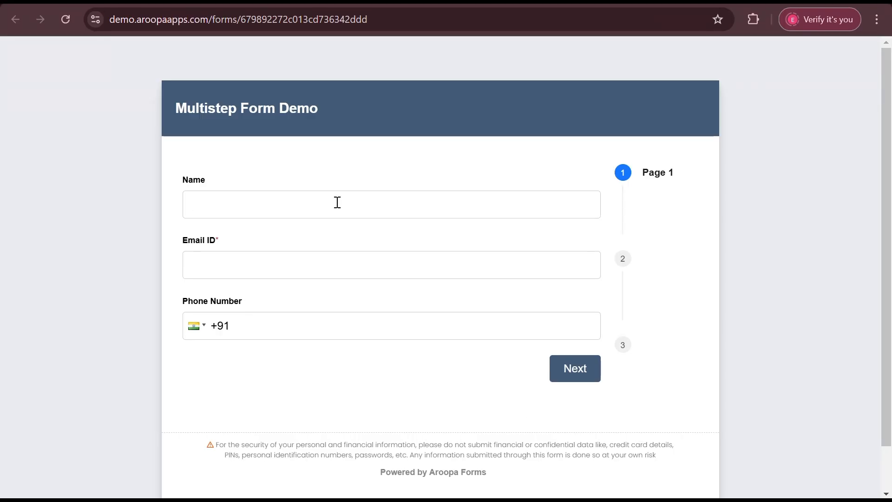
type("Aro")
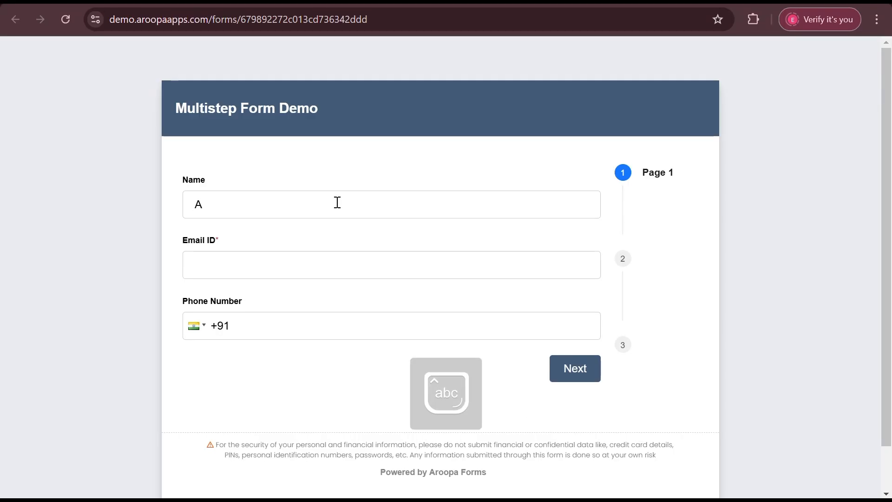
type("opa Demo")
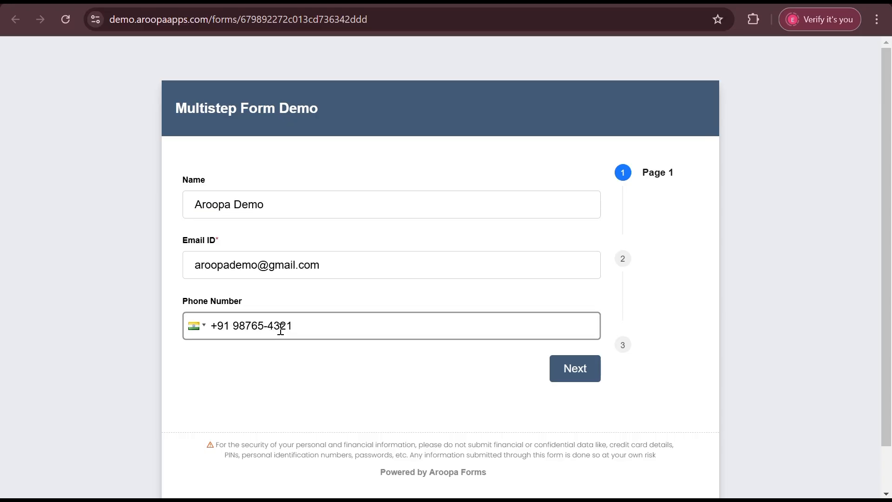
left_click(585, 375)
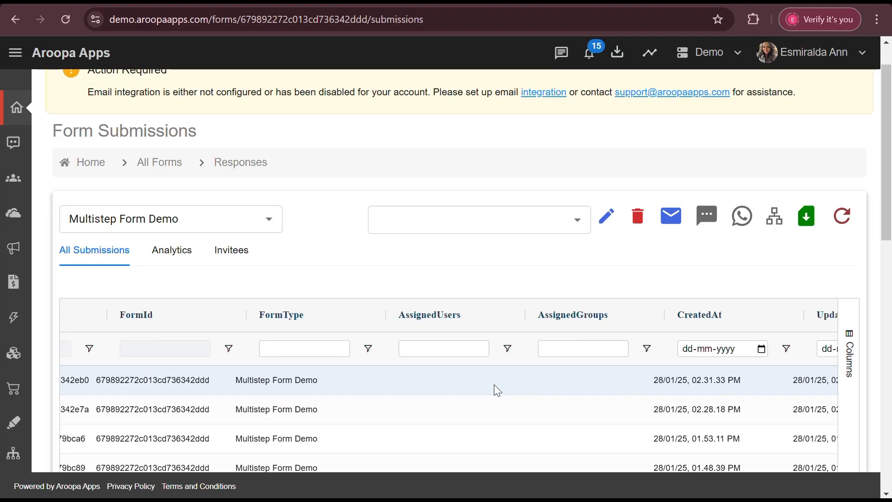
- Examine the Multistep Form Demo submissions table across its partial-submission columns to the row actions
scroll(495, 384, "right", 8)
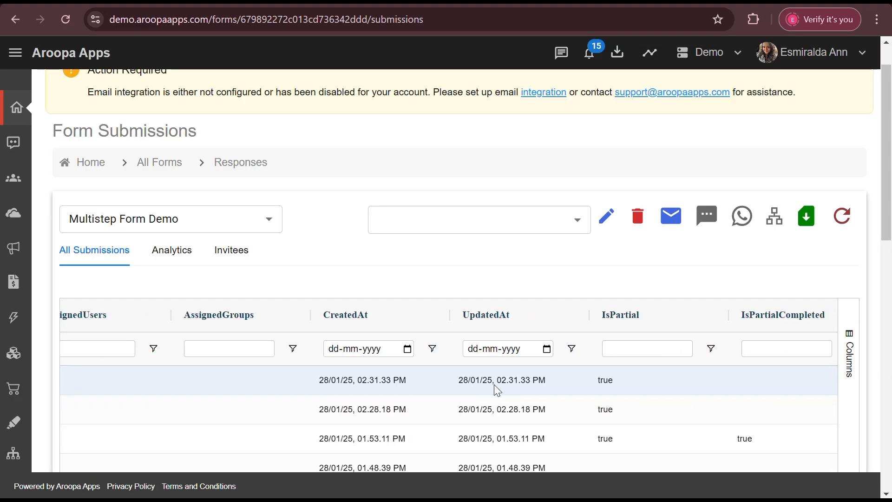
scroll(494, 384, "right", 2)
scroll(494, 388, "right", 2)
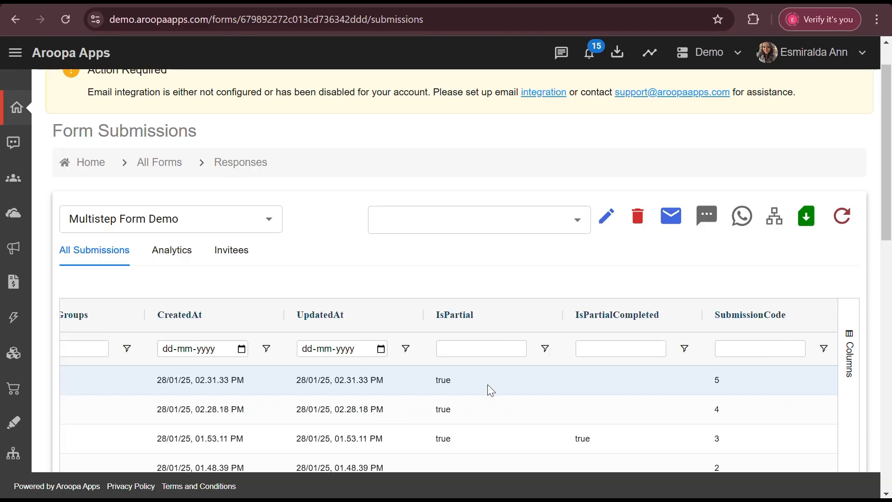
scroll(440, 393, "right", 12)
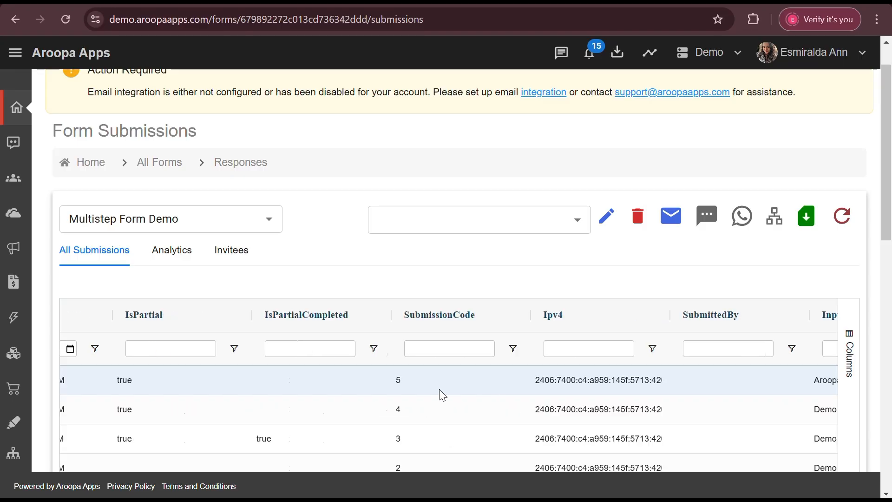
scroll(440, 392, "right", 10)
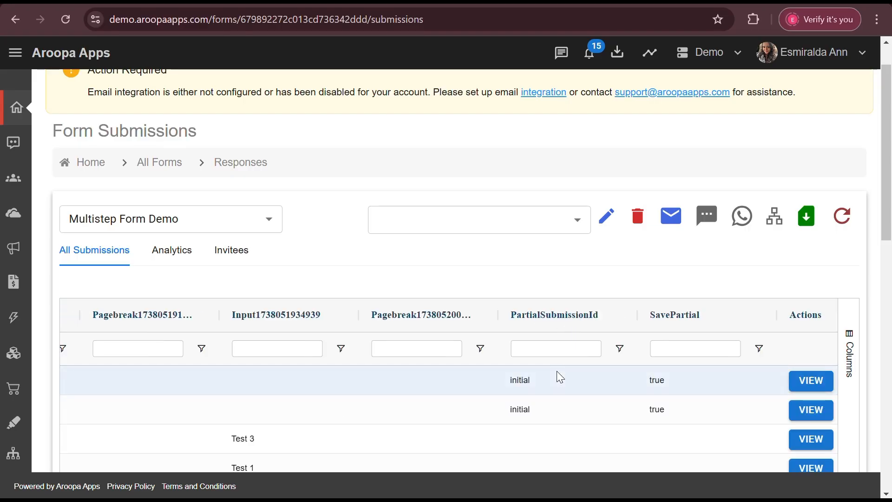
scroll(595, 379, "right", 3)
- Open the newest submission and review its recorded fields from Name to Comments
left_click(638, 381)
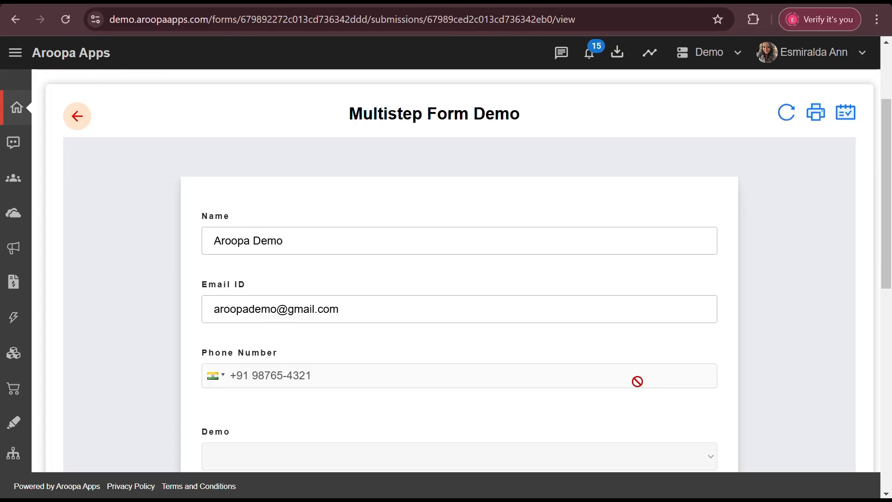
scroll(638, 383, "down", 2)
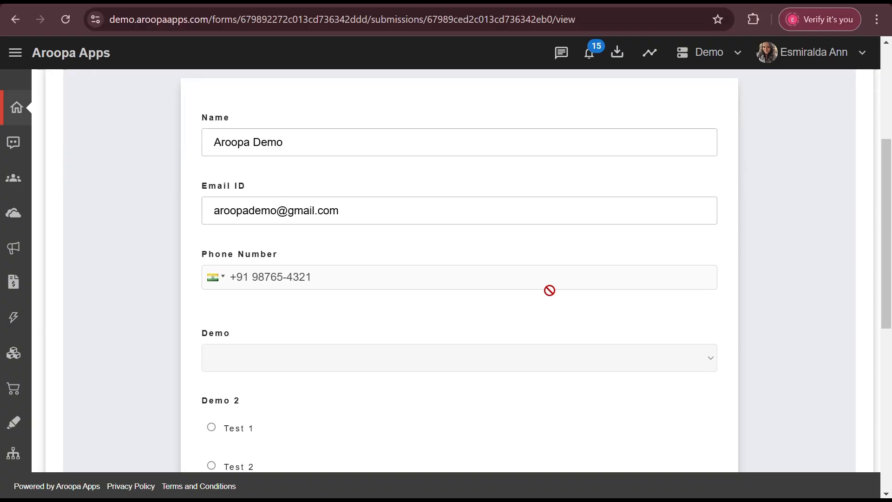
scroll(551, 292, "down", 2)
scroll(551, 296, "down", 5)
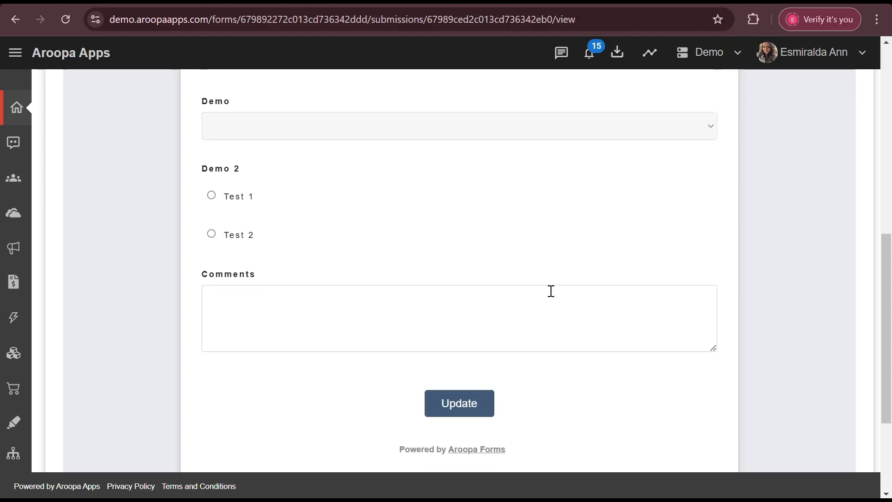
scroll(551, 292, "up", 3)
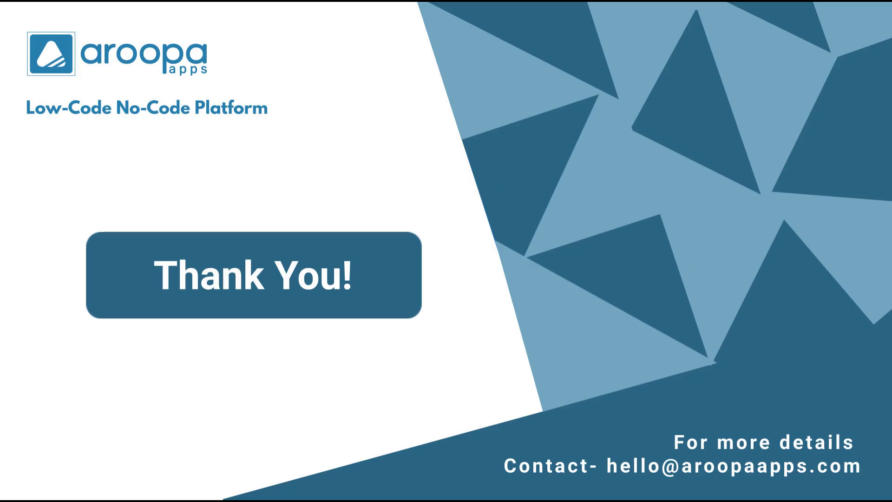